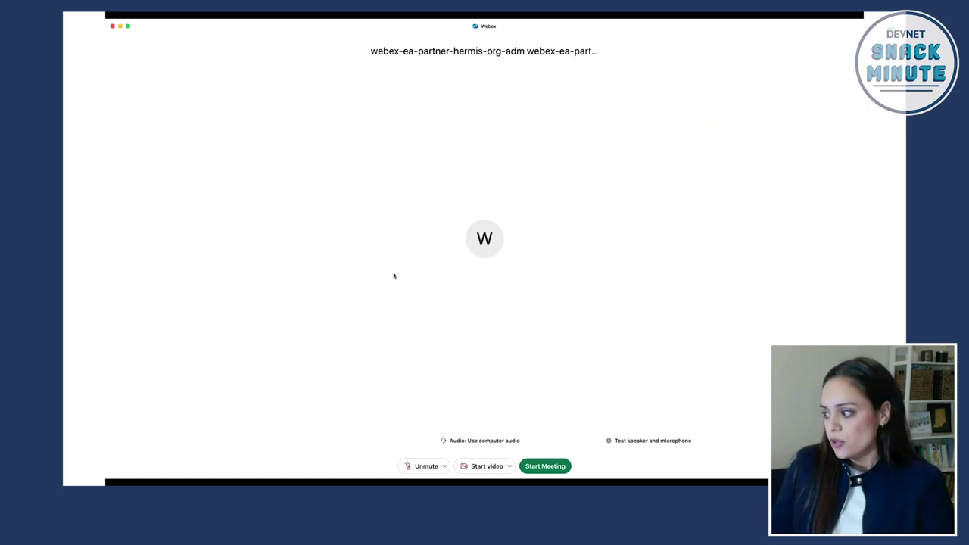
Start the meeting and open the Hermis Dev 3 app in a side panel widened to nearly half the window.
left_click(553, 466)
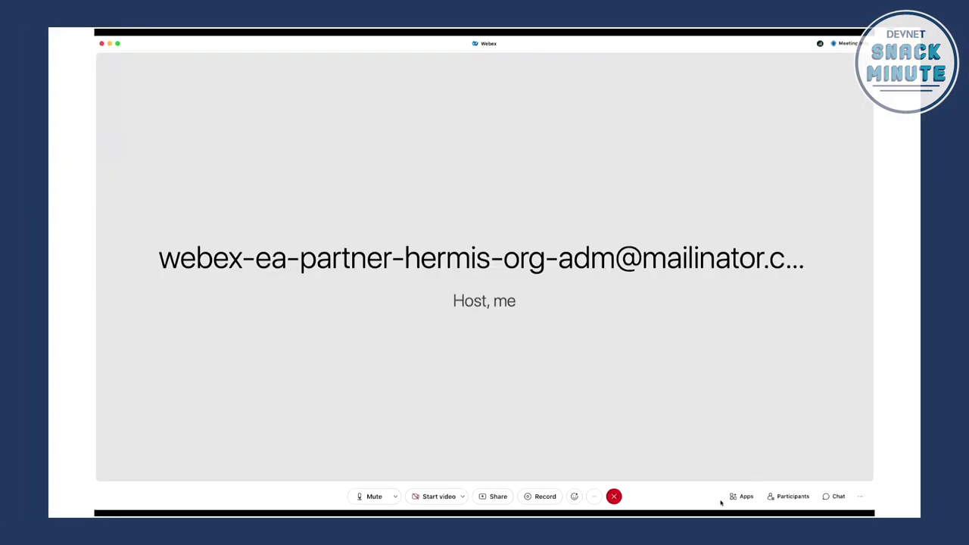
left_click(746, 496)
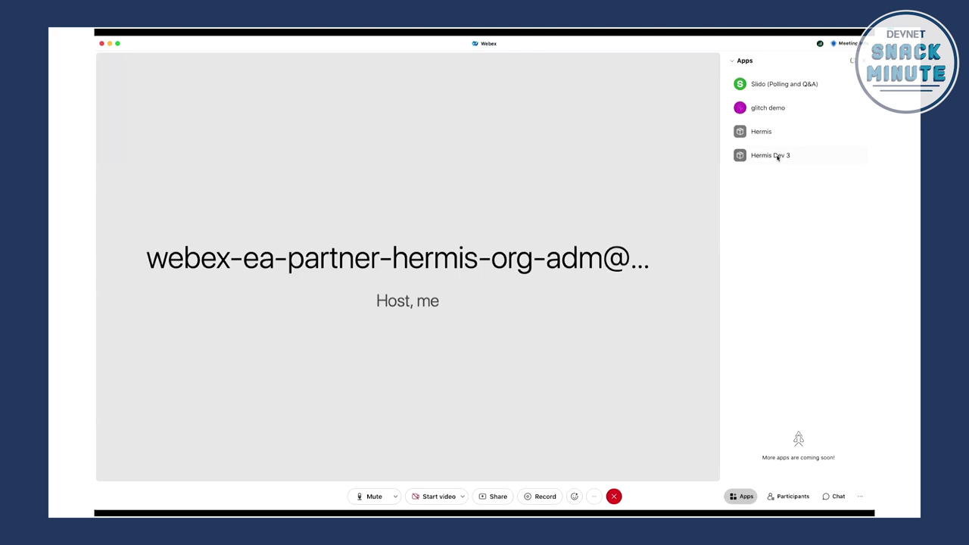
left_click(776, 156)
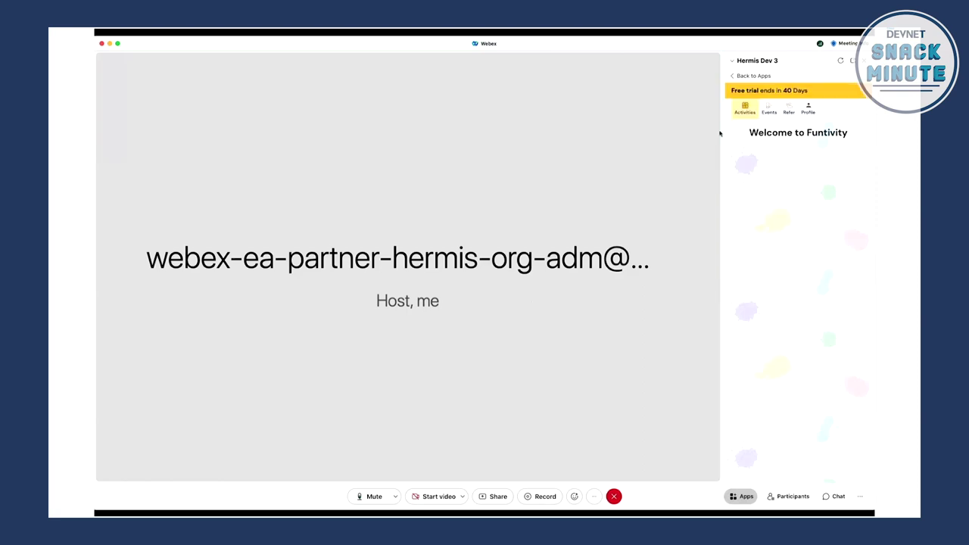
left_click_drag(721, 133, 506, 147)
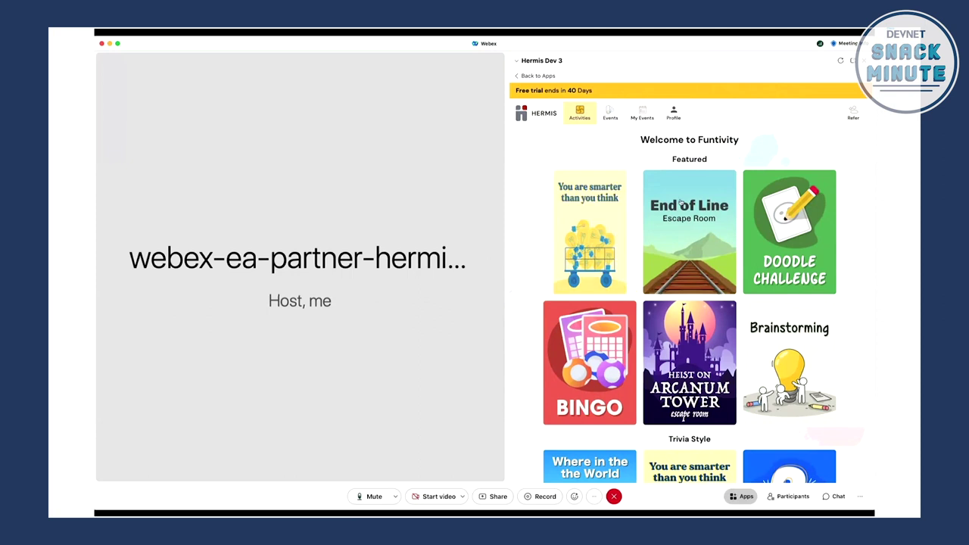
Browse the featured Funtivity activities, dismiss the application start notice and start the trivia Funtivity.
mouse_move(689, 227)
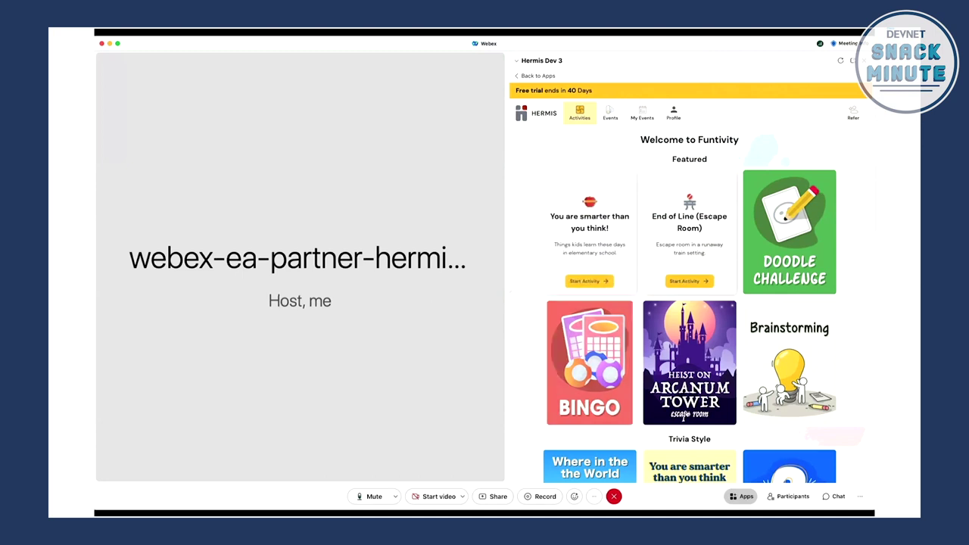
mouse_move(701, 403)
scroll(701, 403, "down", 1)
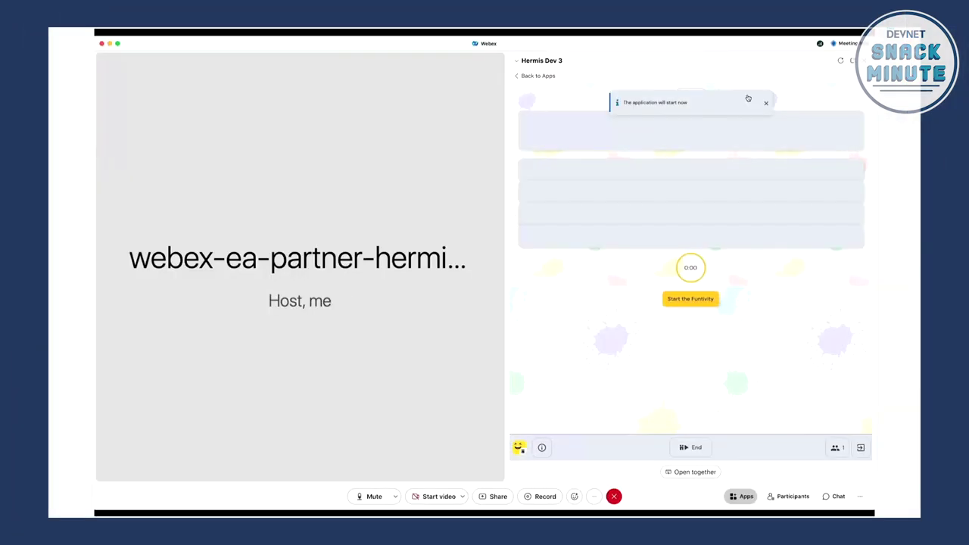
left_click(765, 103)
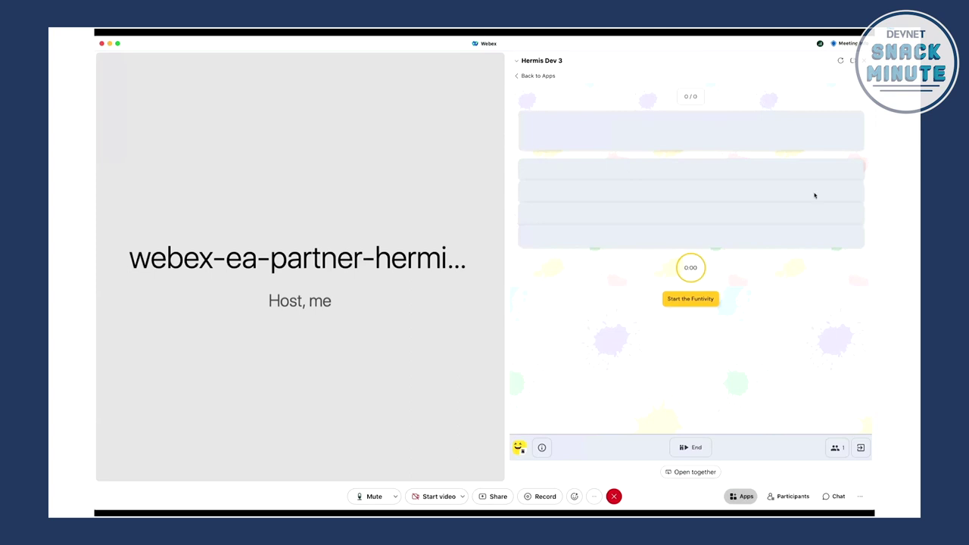
left_click(695, 299)
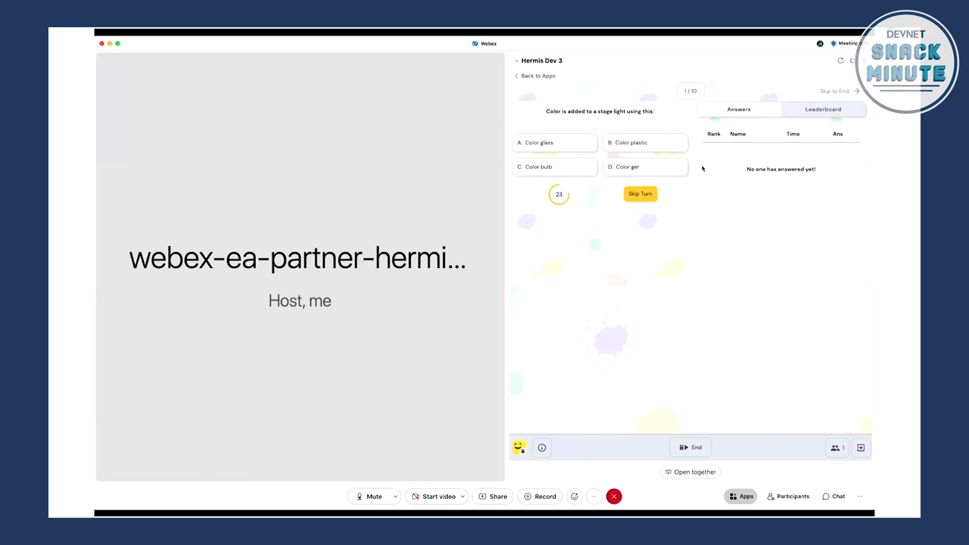
Answer the stage light question with "Color gel" and the ozone layer question with "Stratosphere".
left_click(682, 173)
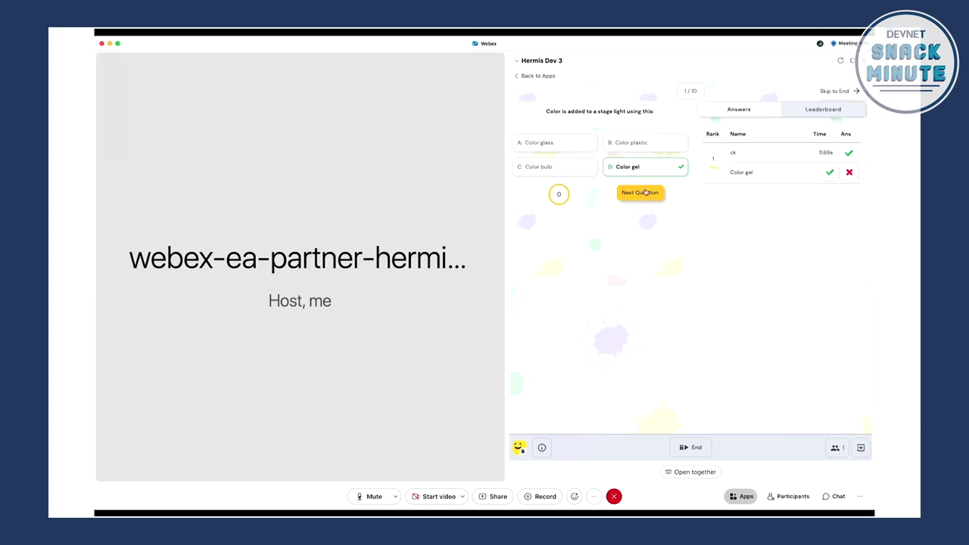
left_click(645, 192)
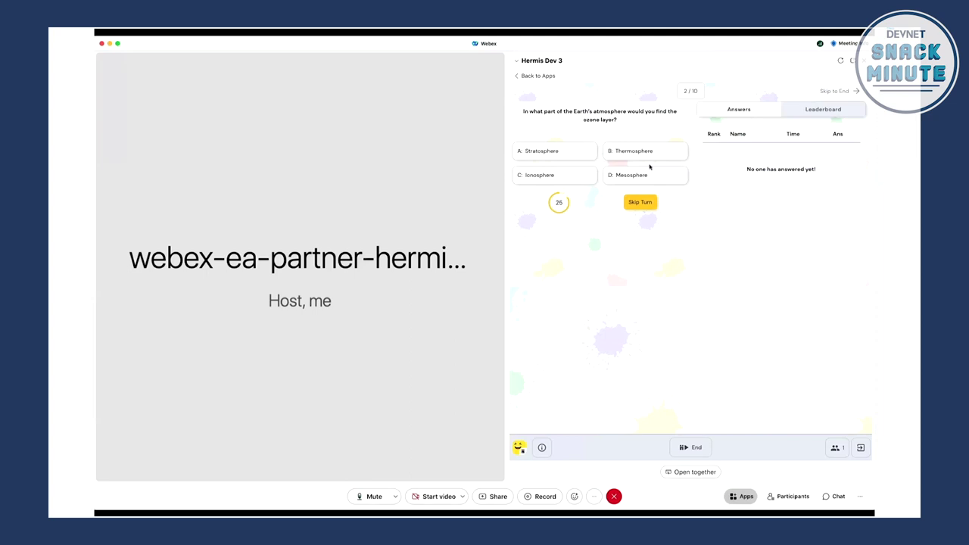
left_click(566, 156)
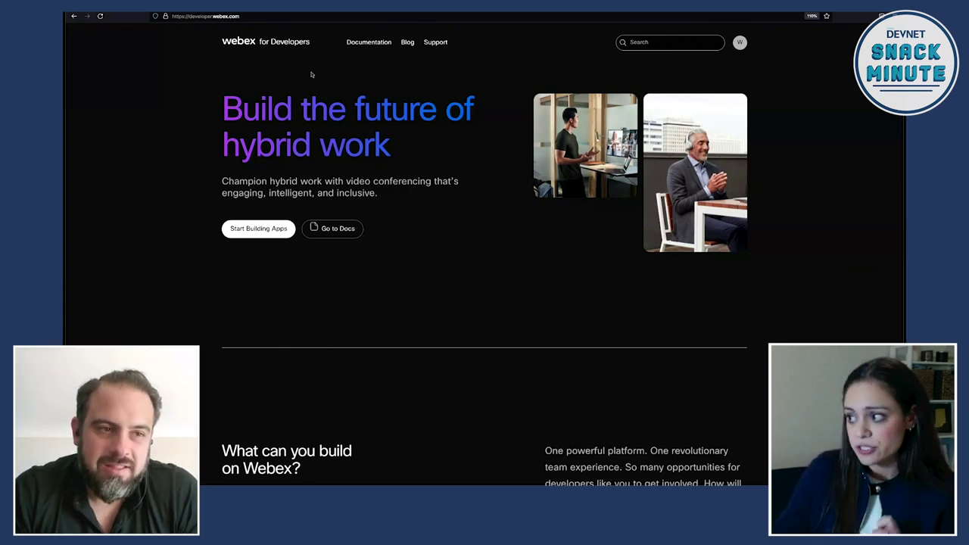
On the Webex for Developers site, read through the Embedded Apps documentation and open the Embedded Apps API Reference.
left_click(371, 43)
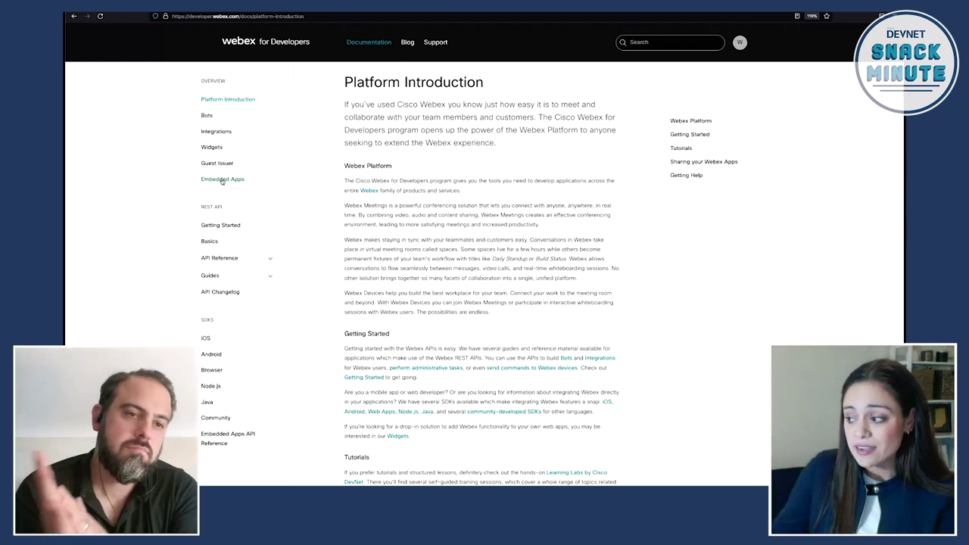
left_click(222, 181)
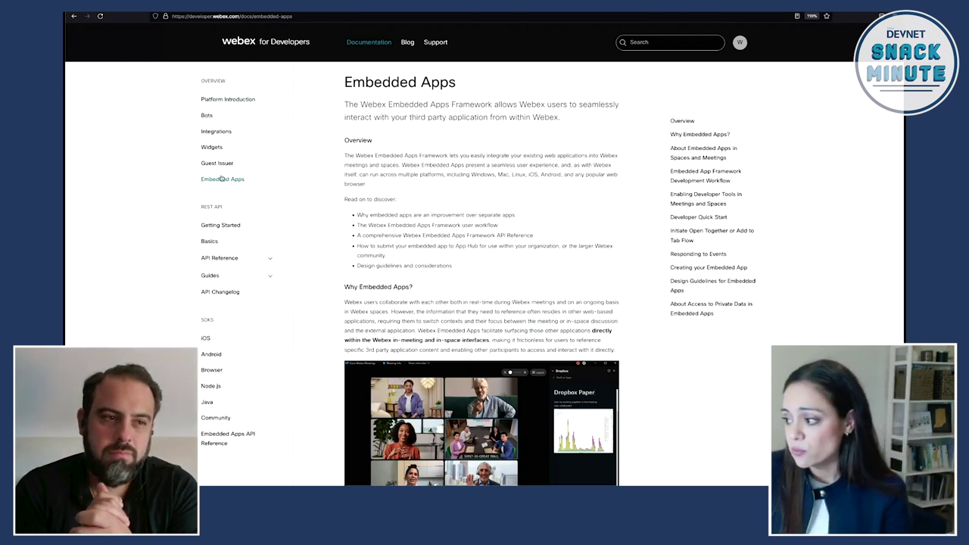
scroll(414, 258, "down", 1)
scroll(414, 258, "down", 15)
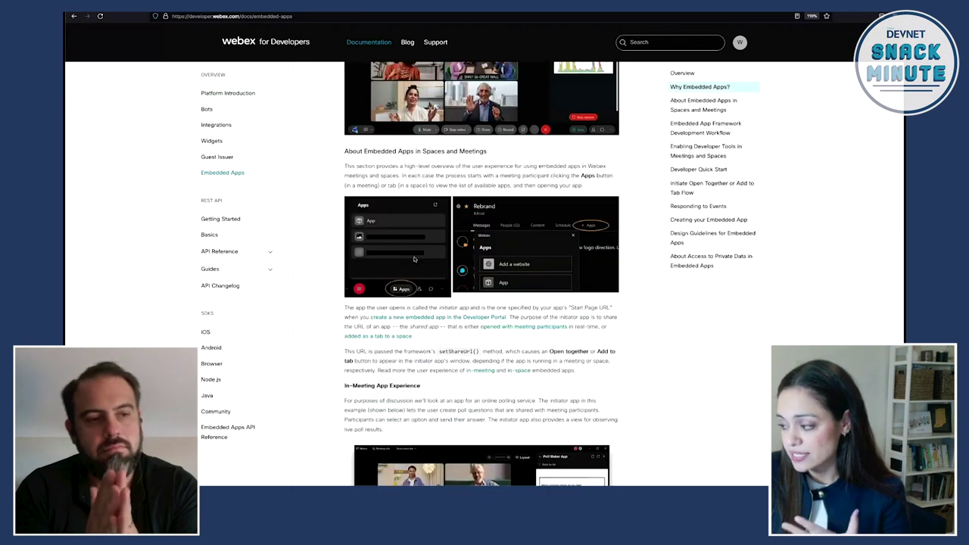
scroll(414, 259, "down", 10)
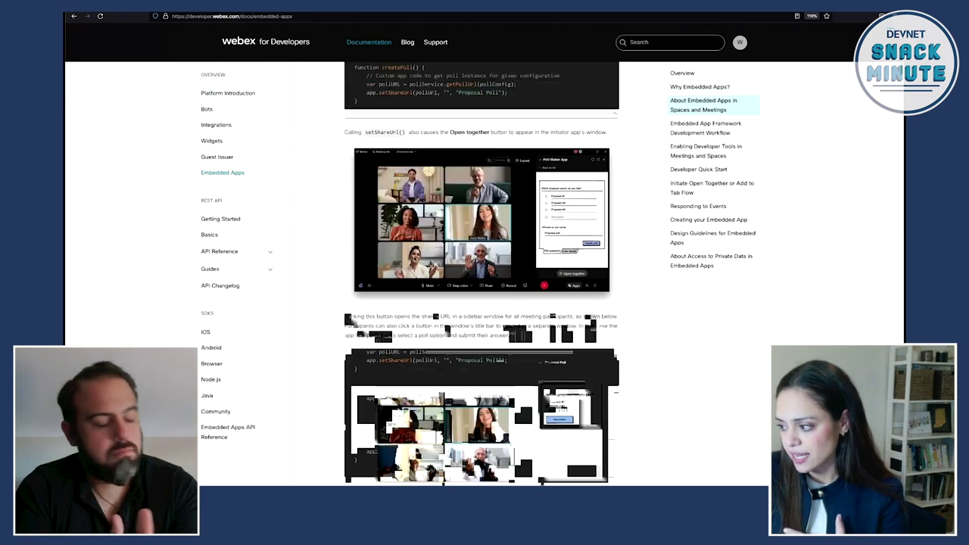
scroll(414, 259, "down", 6)
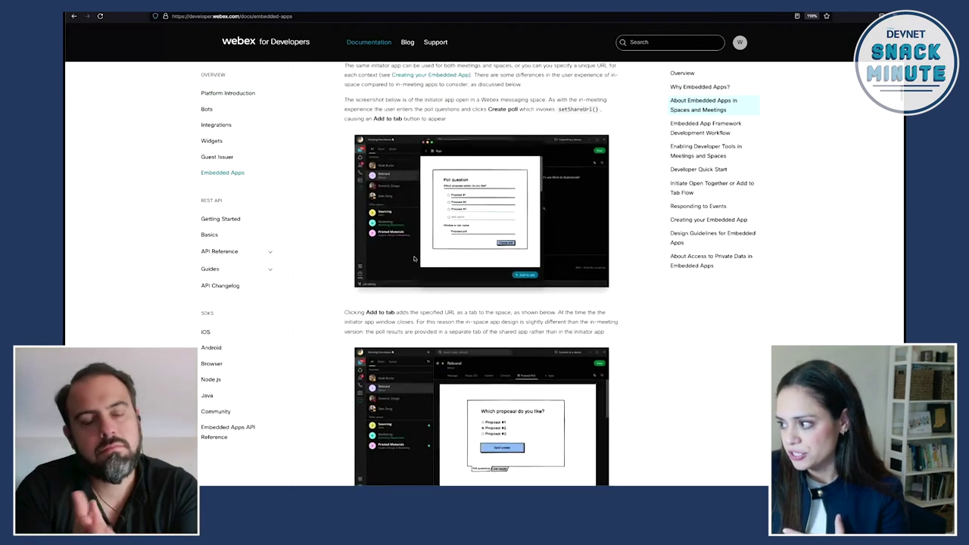
scroll(415, 259, "down", 1)
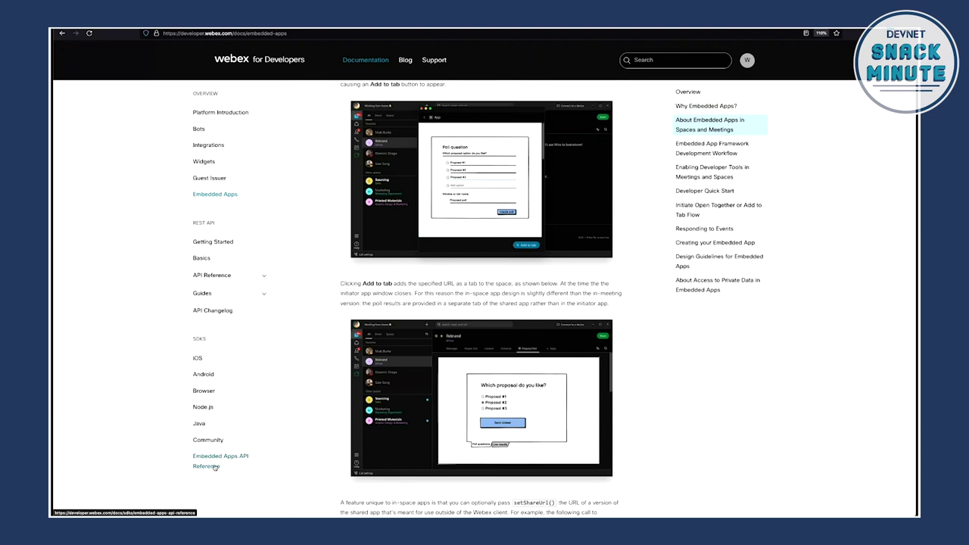
left_click(215, 468)
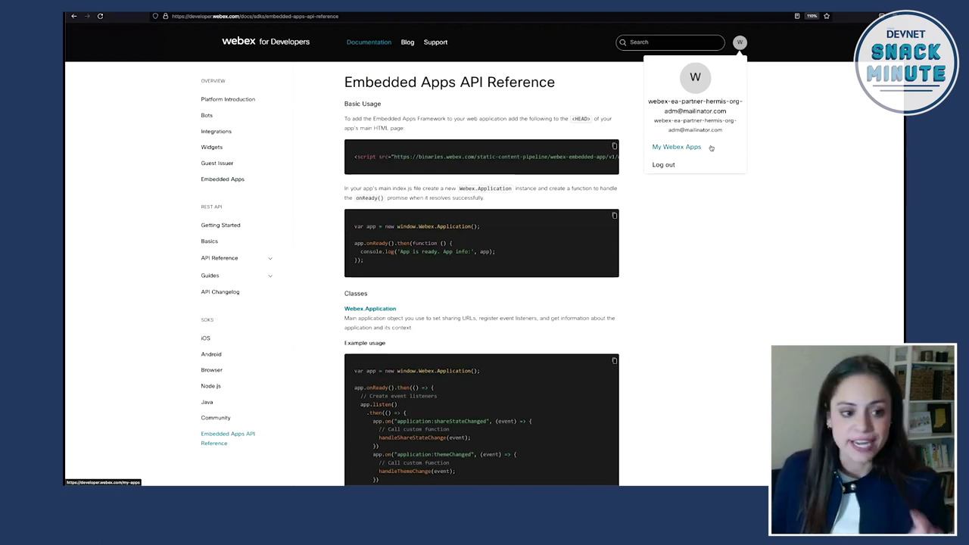
Open My Webex Apps, view the app types offered for creating a new app and return to the app list.
left_click(711, 147)
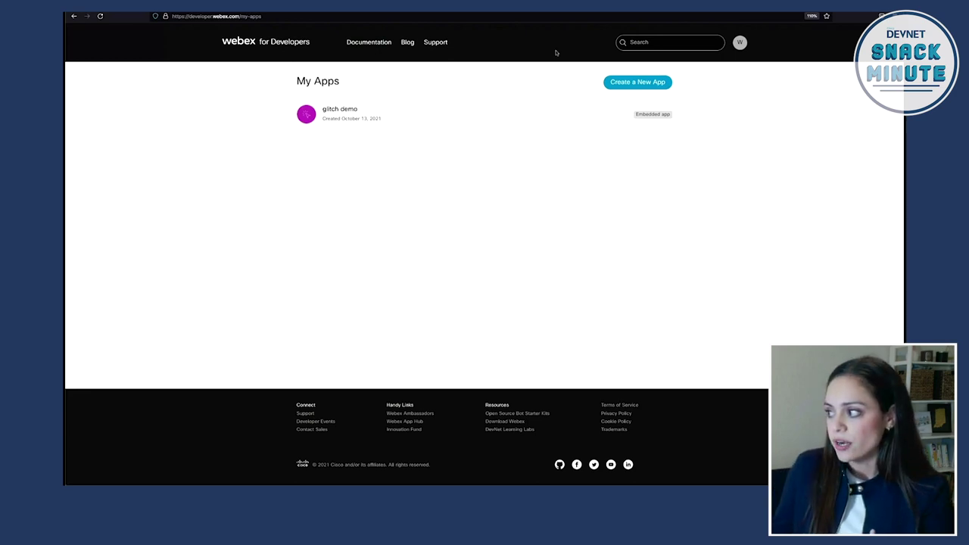
left_click(625, 81)
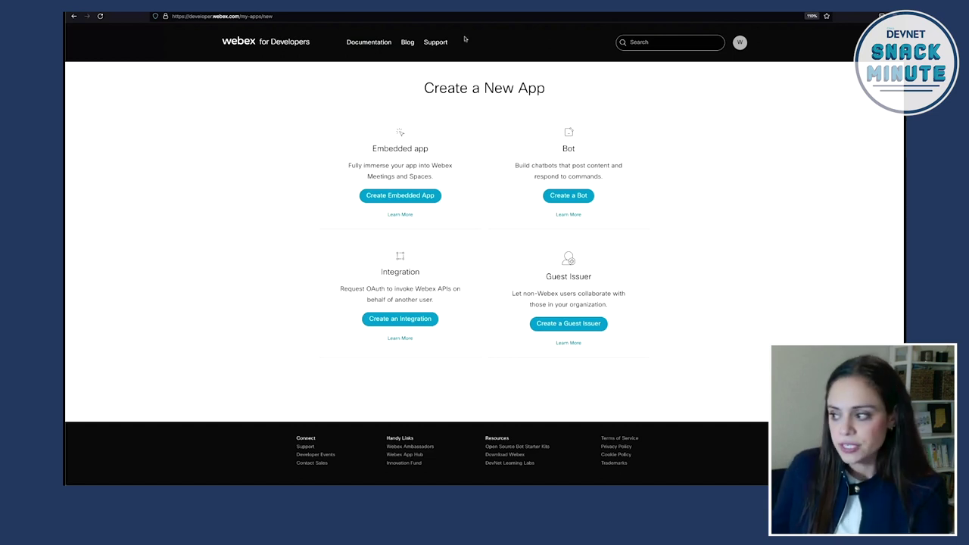
left_click(400, 195)
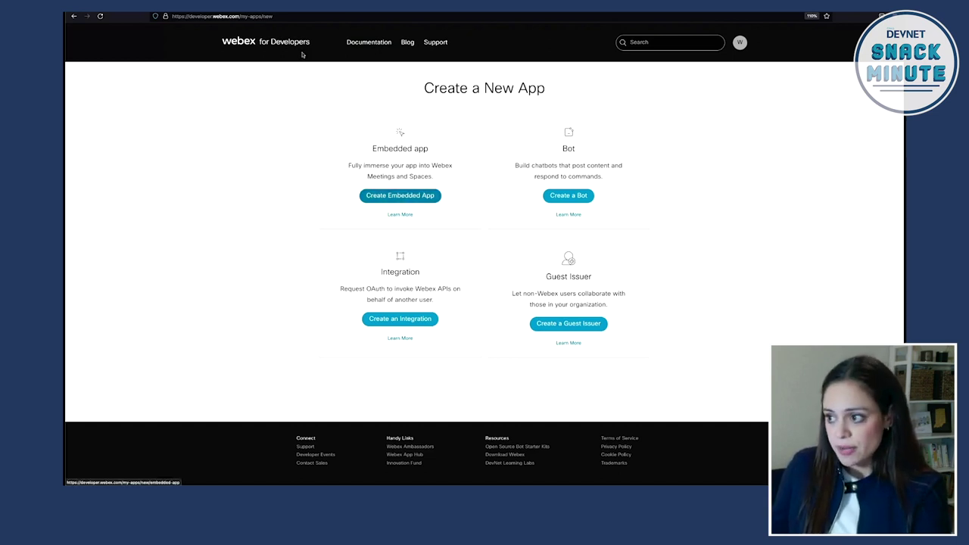
left_click(74, 16)
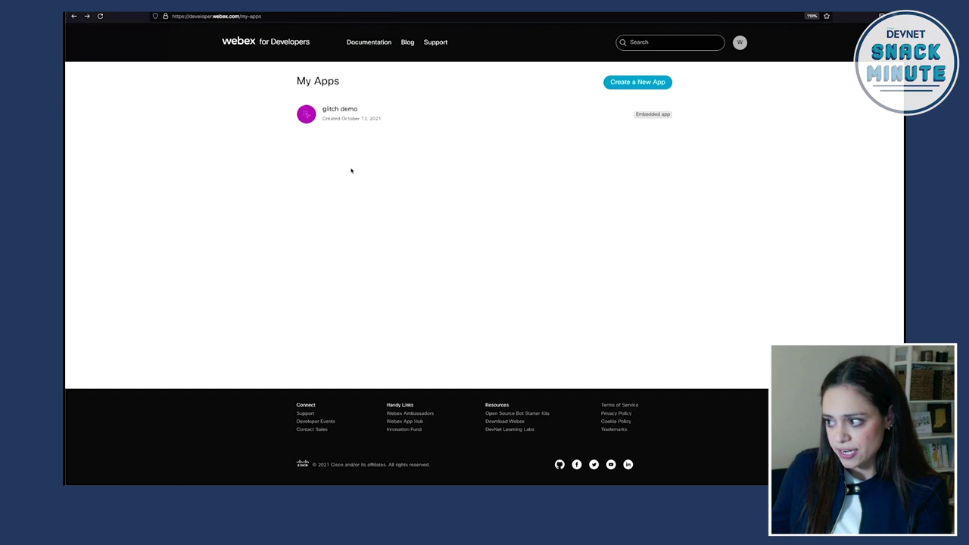
Open the glitch demo embedded app and examine its settings, from where it works to its valid domains and start page URLs.
left_click(365, 118)
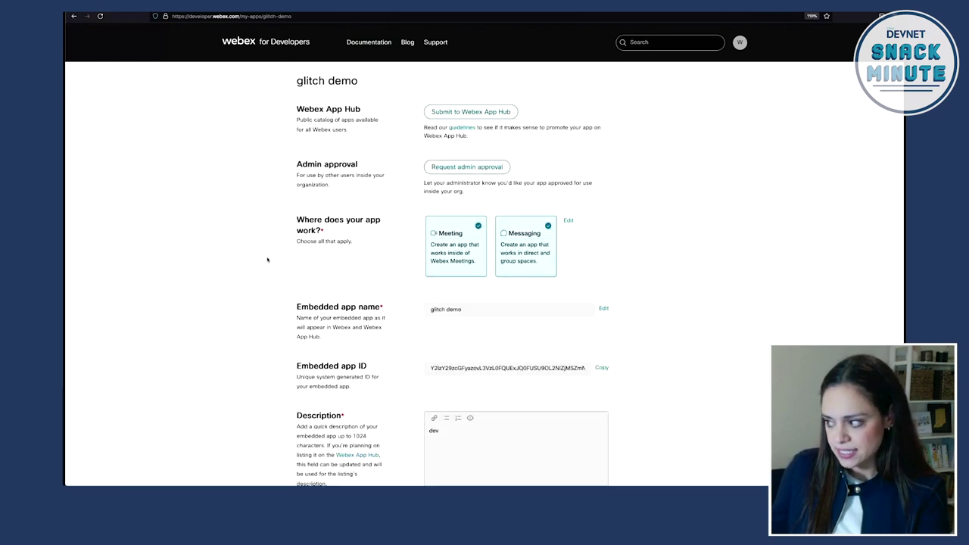
scroll(267, 259, "down", 1)
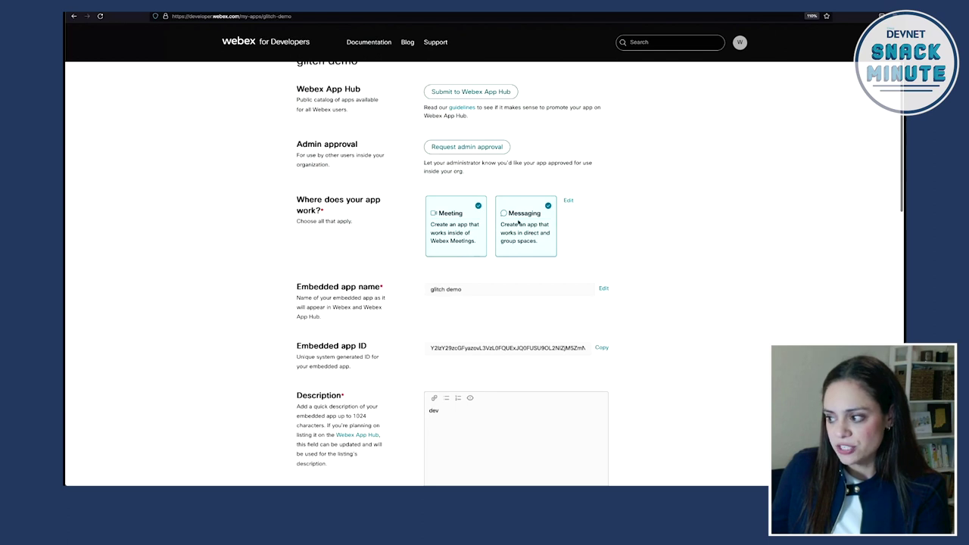
scroll(346, 167, "down", 1)
scroll(362, 193, "down", 3)
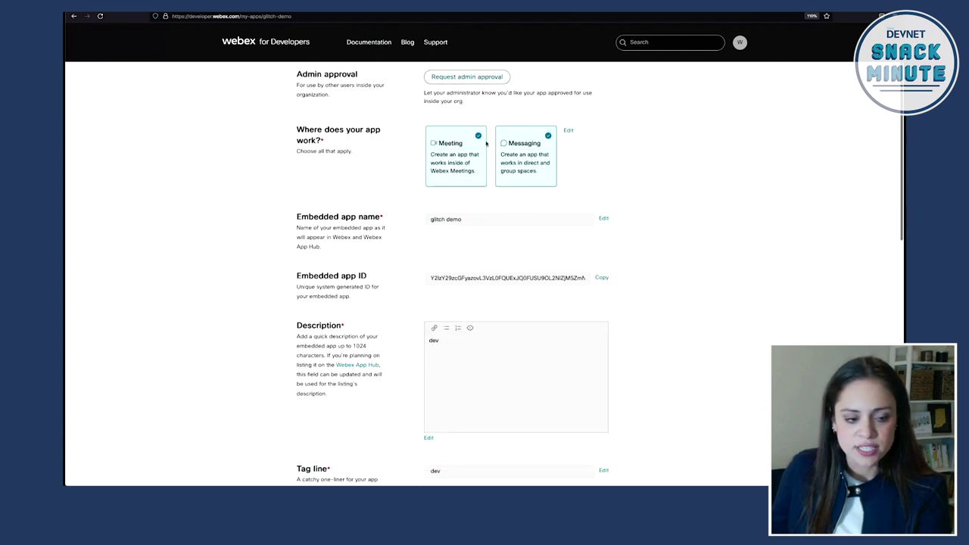
scroll(485, 144, "down", 6)
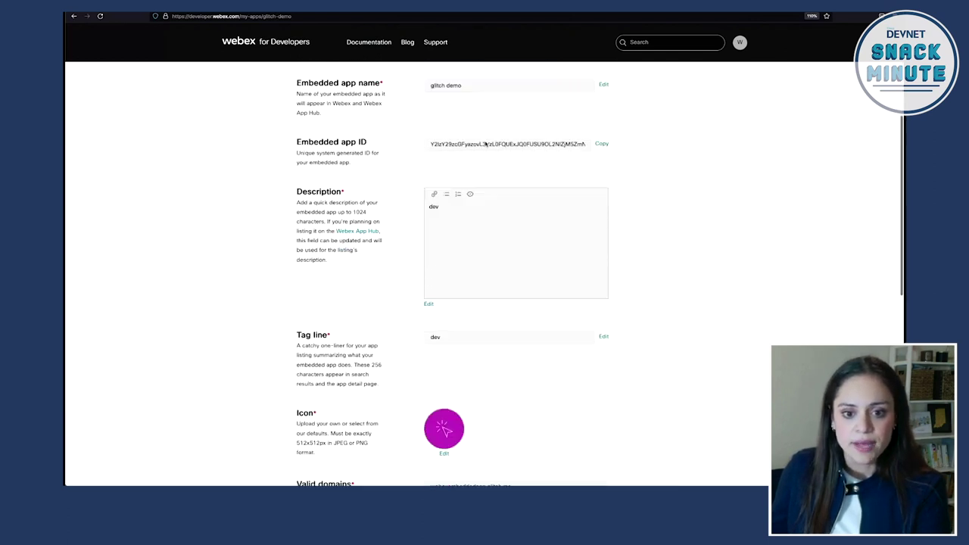
scroll(485, 144, "down", 5)
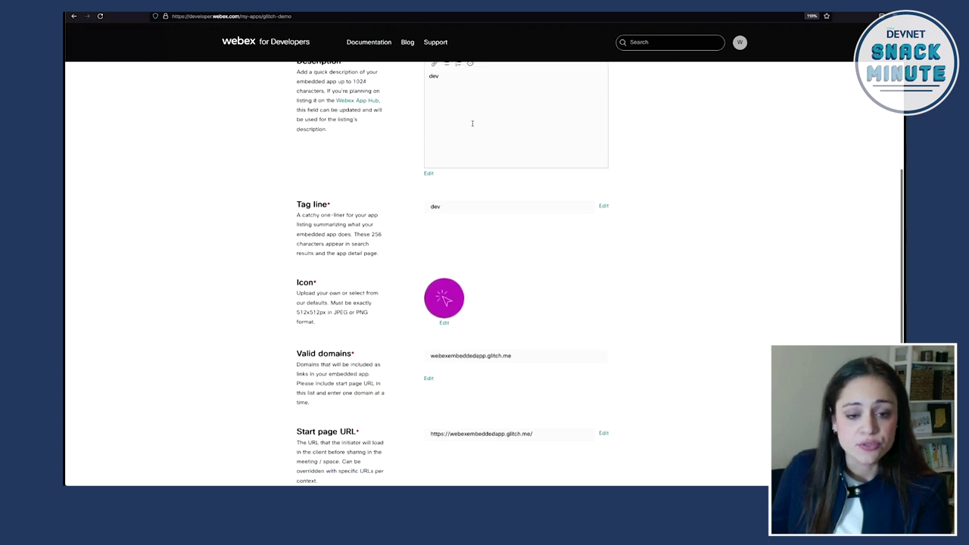
scroll(472, 123, "down", 8)
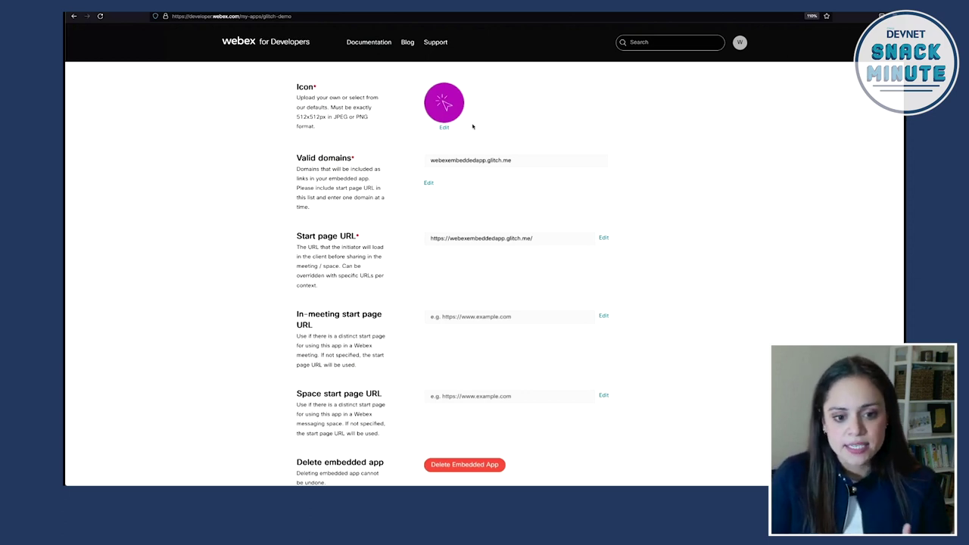
scroll(432, 249, "down", 2)
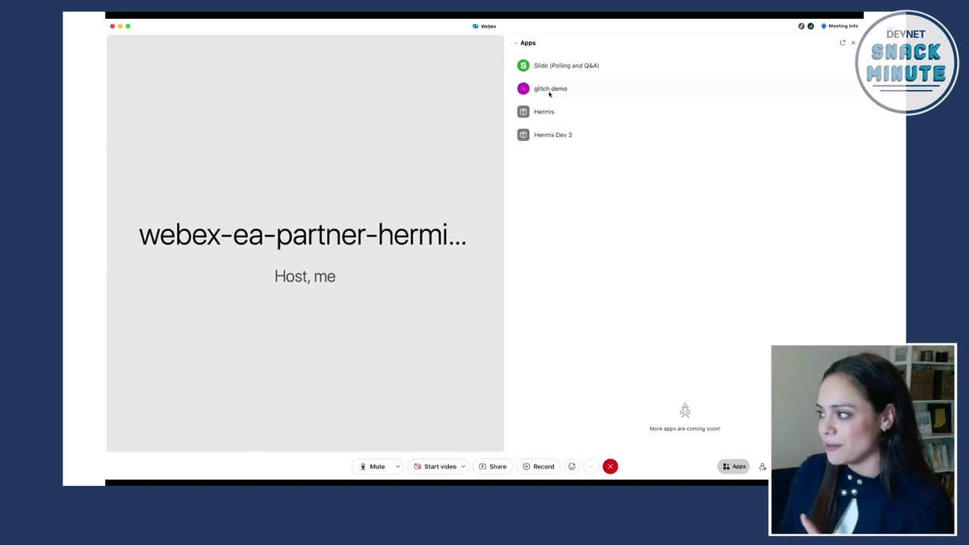
In the Webex meeting, open the glitch demo app without sharing personal information and widen its panel slightly.
left_click(550, 91)
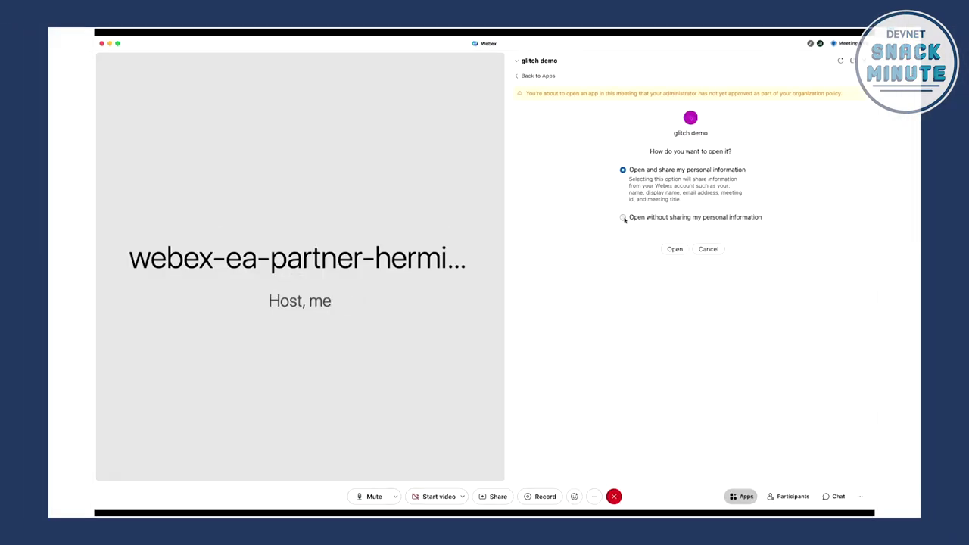
left_click(623, 218)
left_click(674, 249)
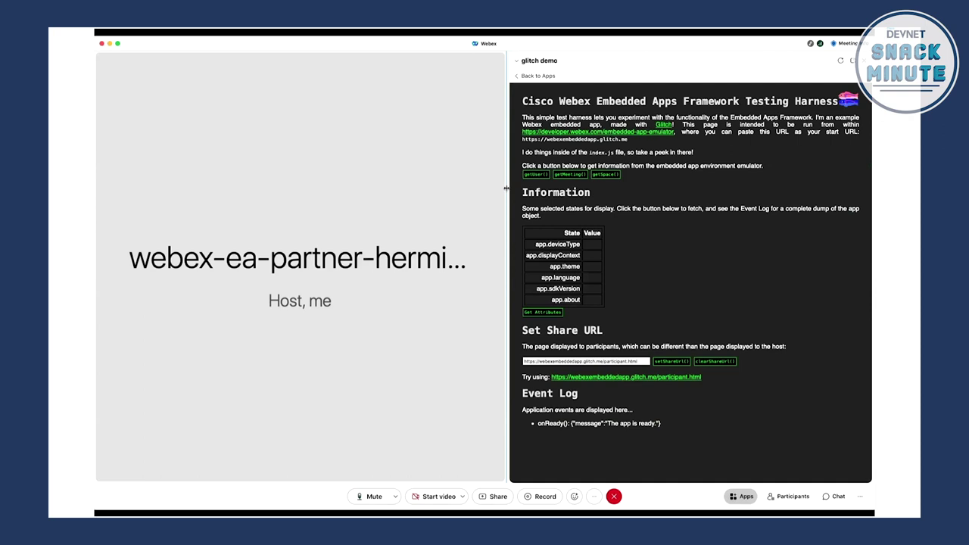
left_click_drag(506, 187, 469, 190)
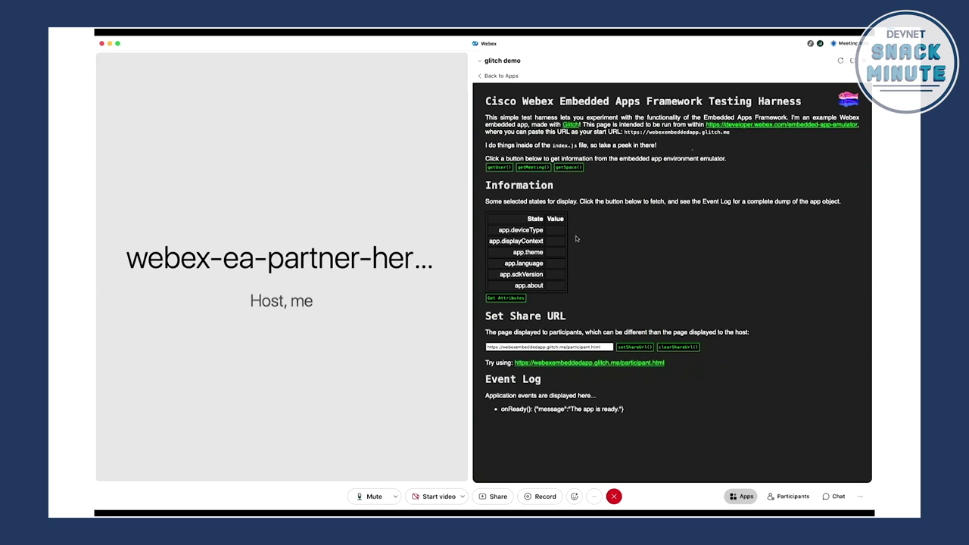
left_click(520, 298)
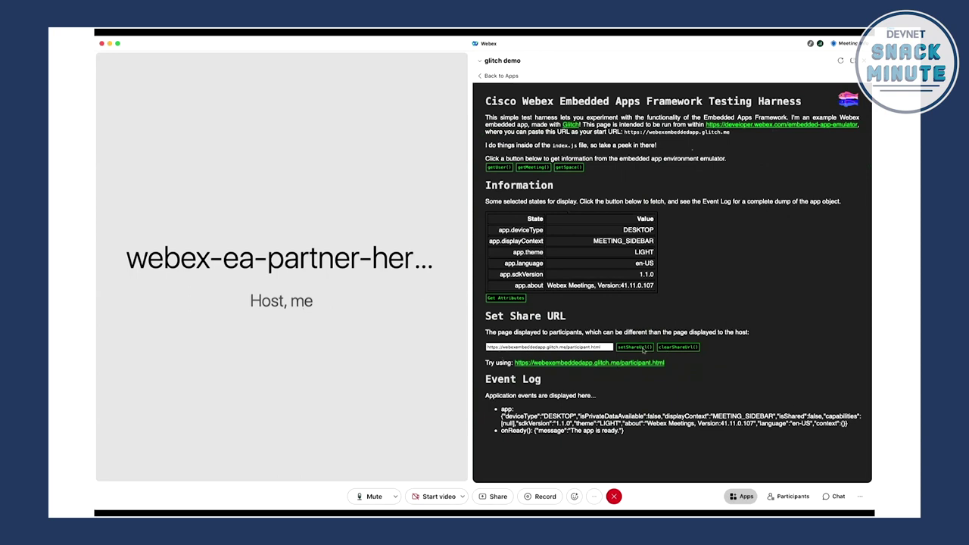
left_click(635, 347)
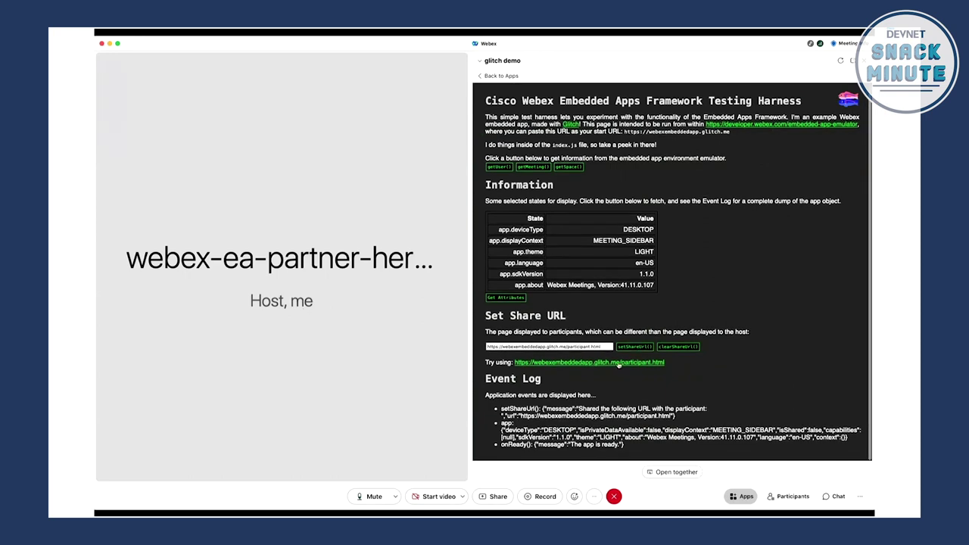